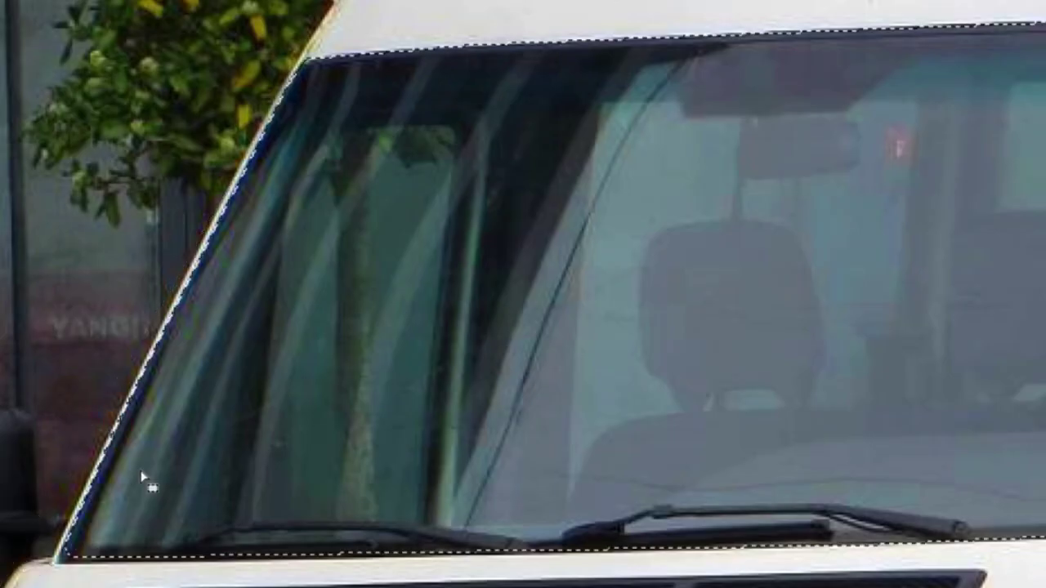
Fill the traced windshield selection with a dark tint using Alt+Backspace.
key(alt+BackSpace)
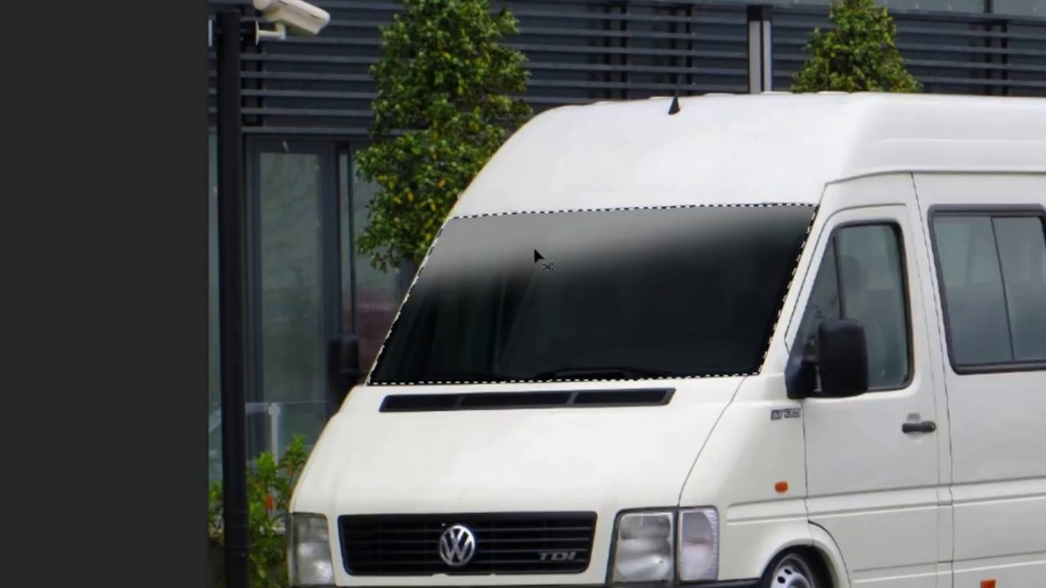
Deselect the windshield and outline the door window and rear side windows for tinting.
key(ctrl+d)
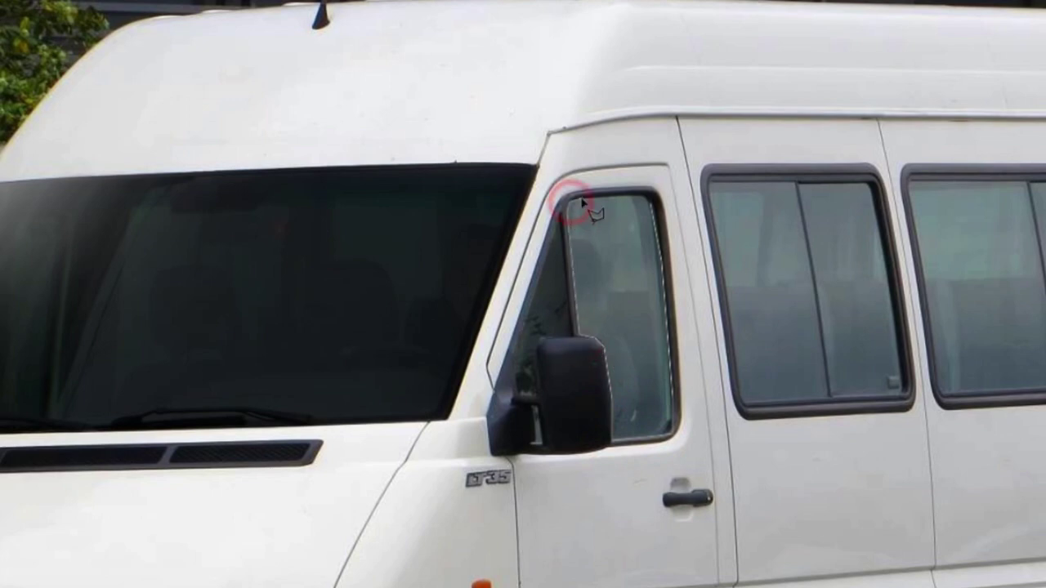
click(535, 408)
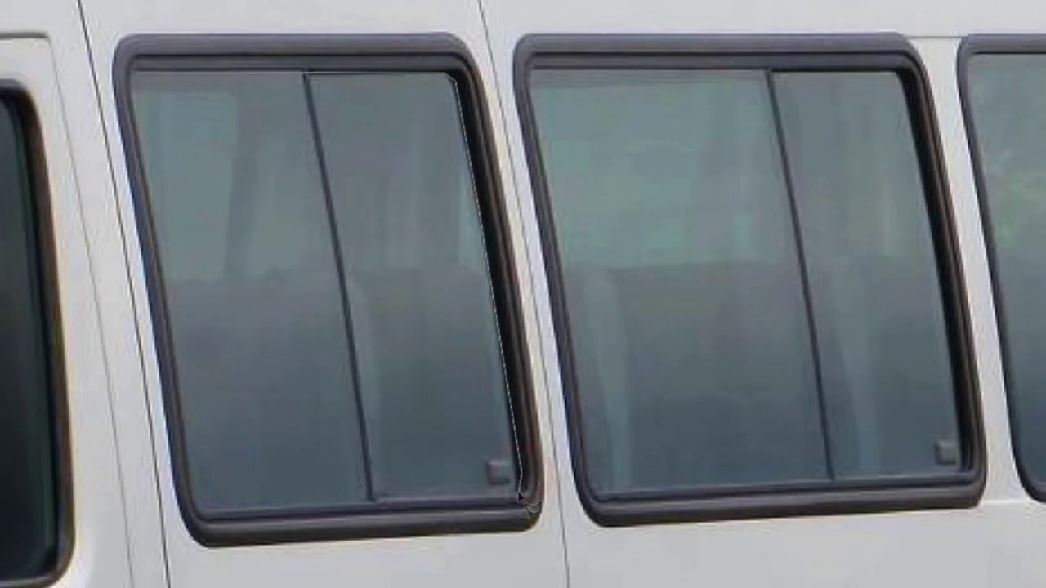
click(134, 75)
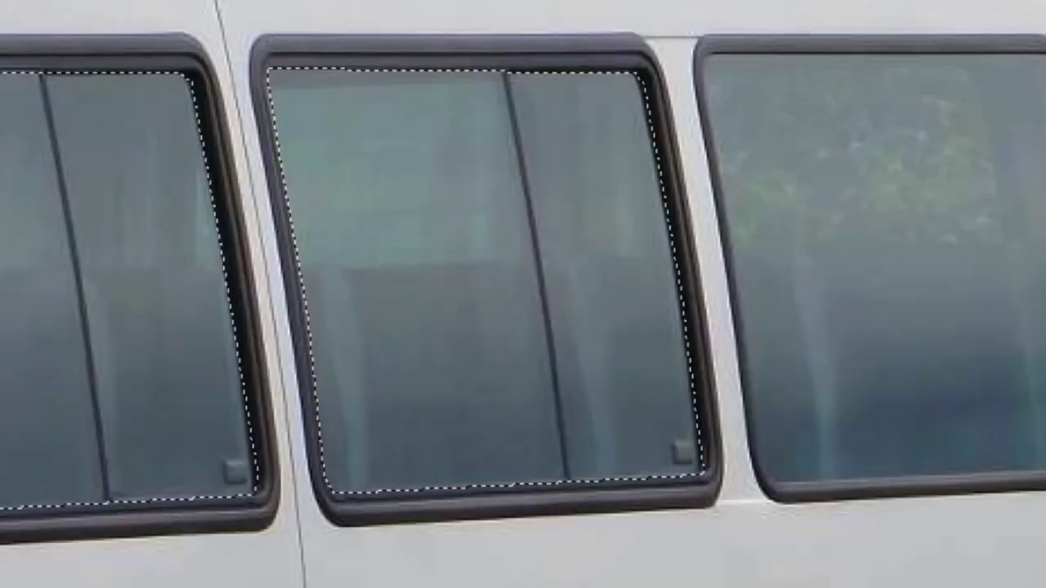
click(456, 53)
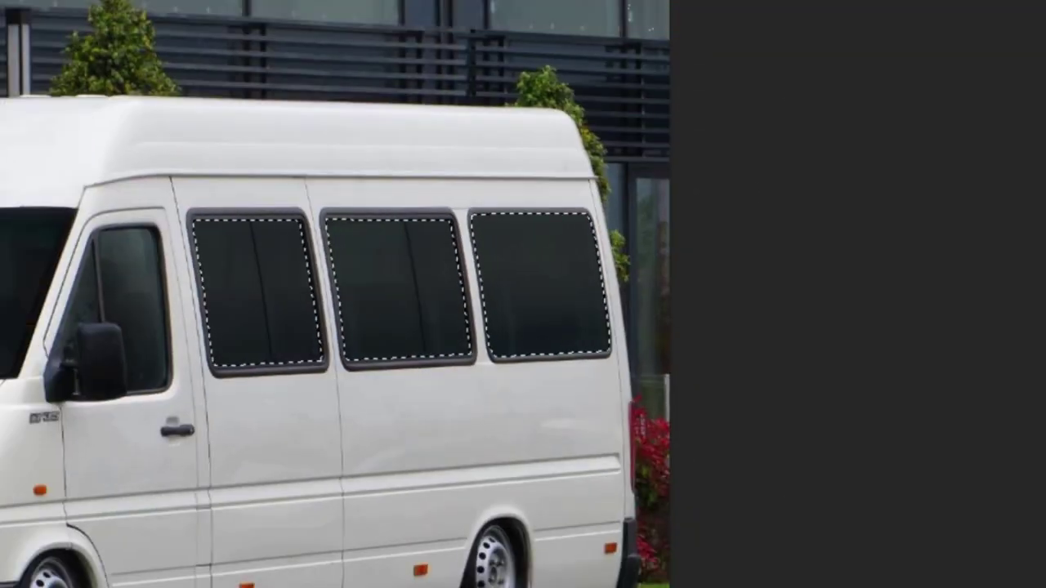
click(189, 57)
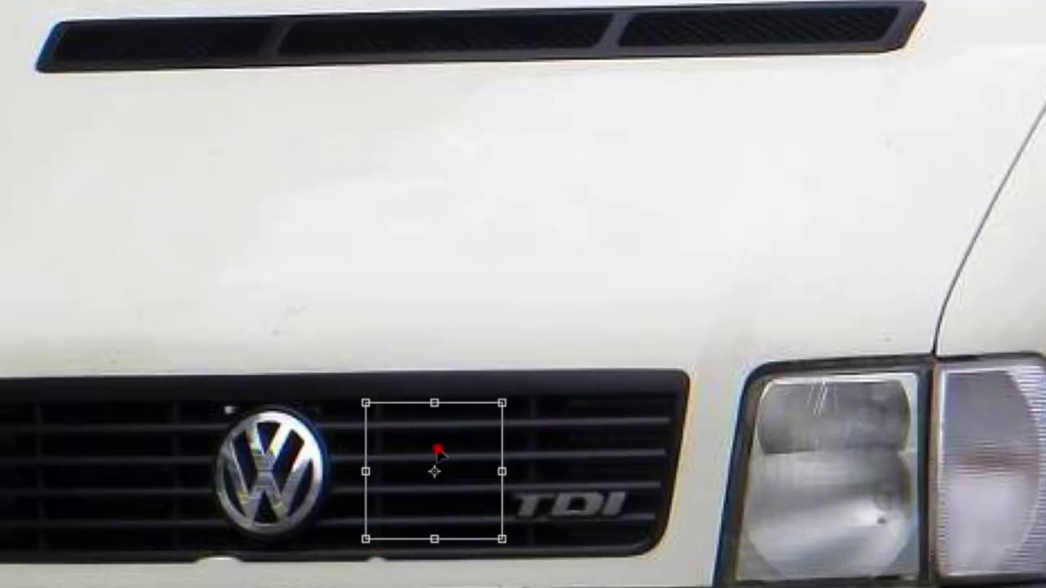
Move a plain grille patch over the VW logo and widen it to cover the badge.
drag(507, 458, 327, 462)
drag(262, 401, 262, 406)
right_click(802, 394)
click(862, 557)
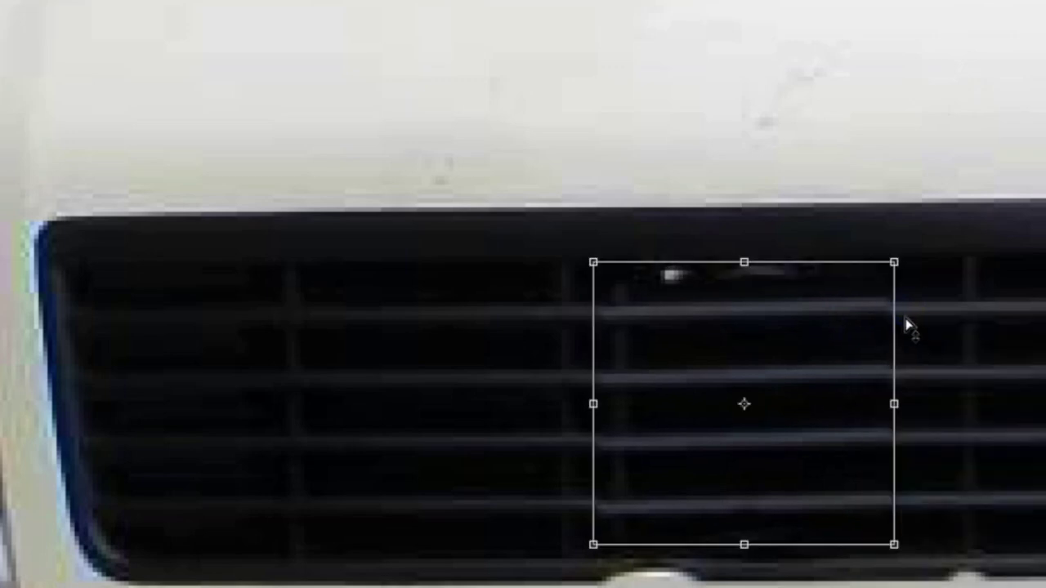
drag(593, 404, 539, 403)
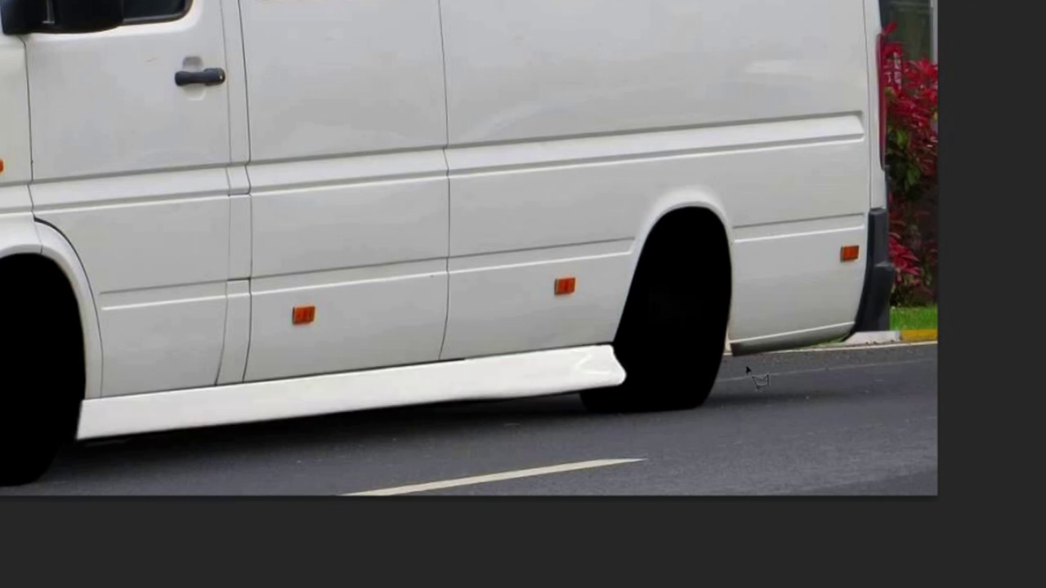
Move and rotate the copied sill piece behind the rear wheel, then warp it to fit.
right_click(577, 291)
click(634, 457)
drag(479, 291, 923, 343)
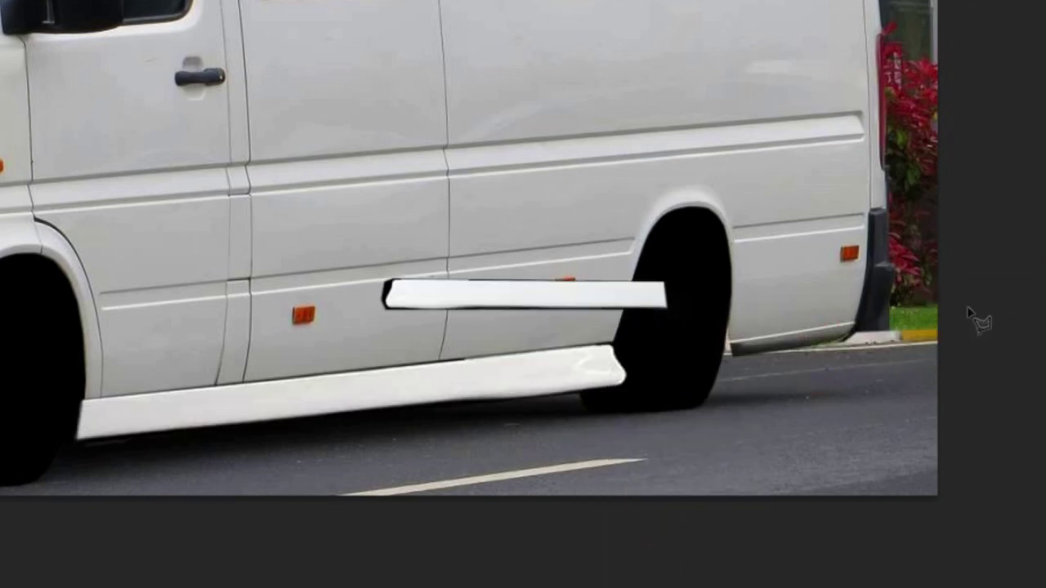
right_click(457, 292)
click(548, 541)
drag(392, 236, 886, 331)
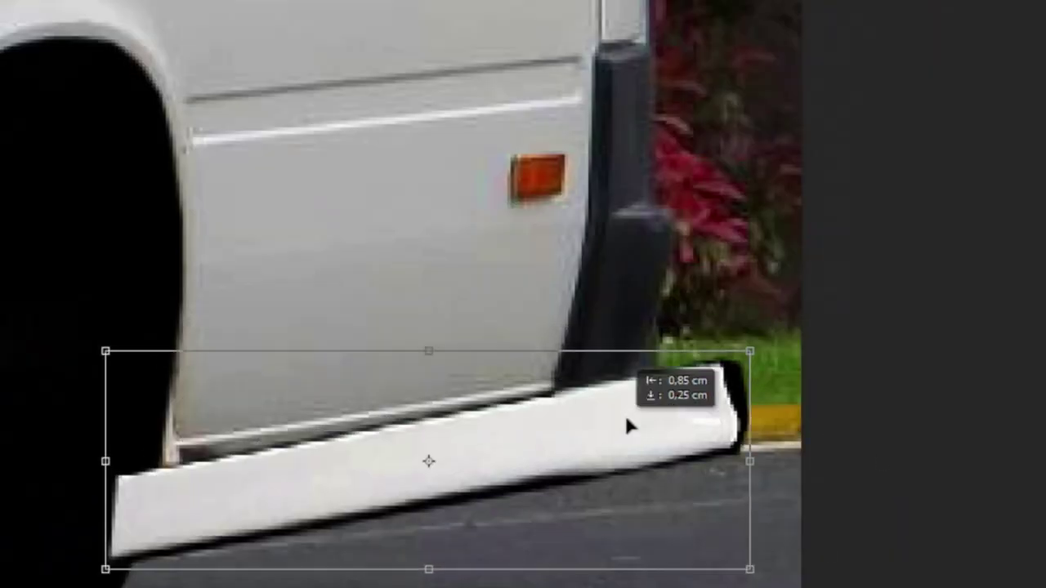
right_click(669, 77)
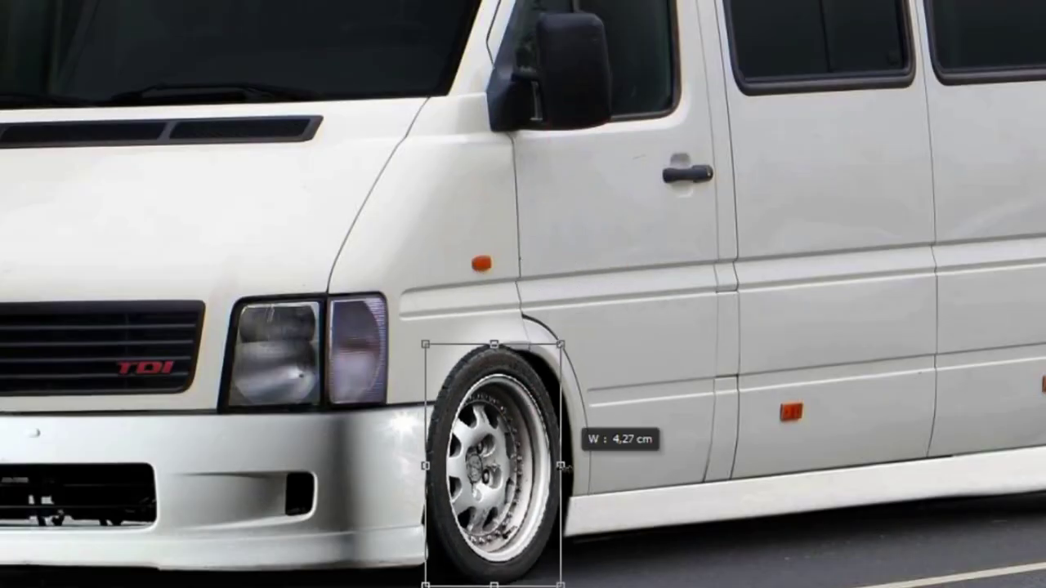
Trace the bumper edge over the front wheel, invert the selection, and paste a second wheel.
right_click(531, 446)
click(601, 419)
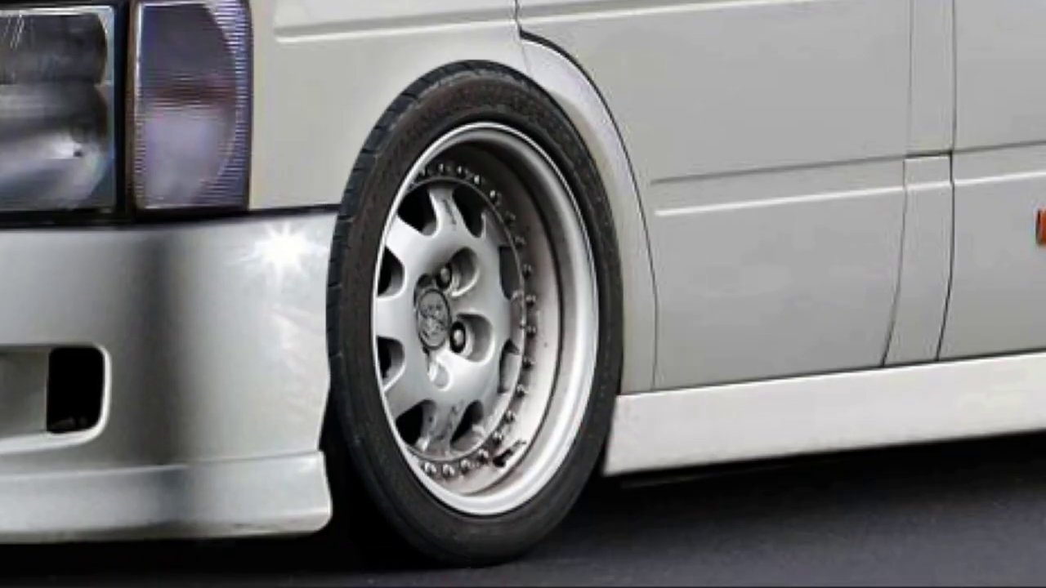
click(545, 114)
click(324, 451)
key(ctrl+Return)
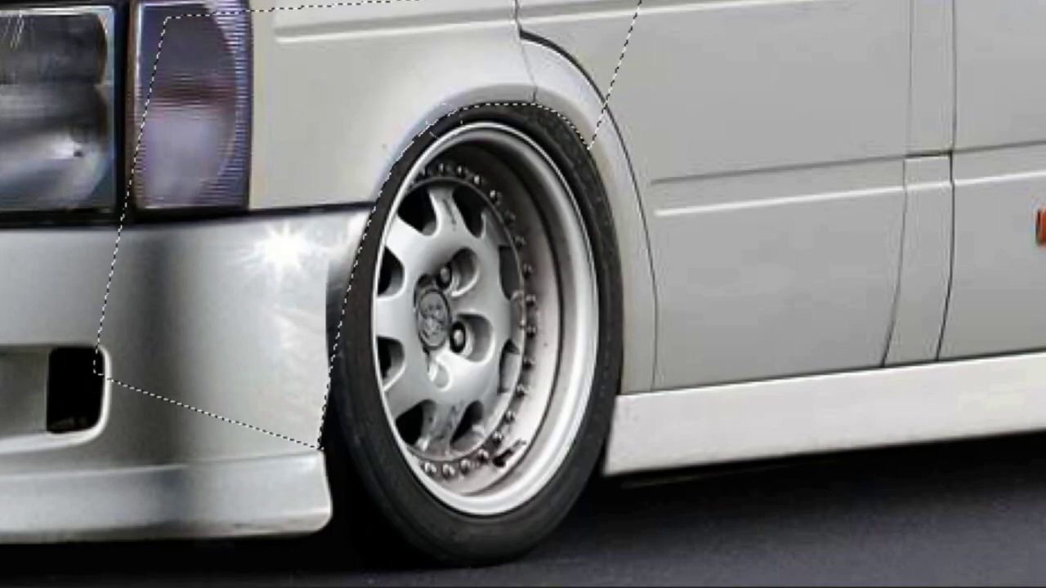
key(ctrl+shift+i)
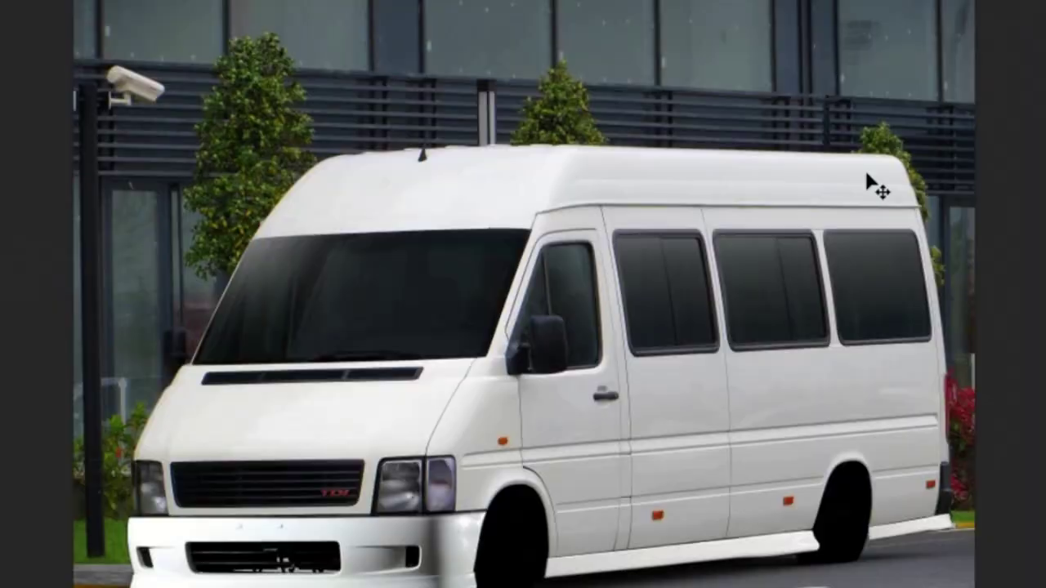
key(ctrl+v)
key(ctrl+t)
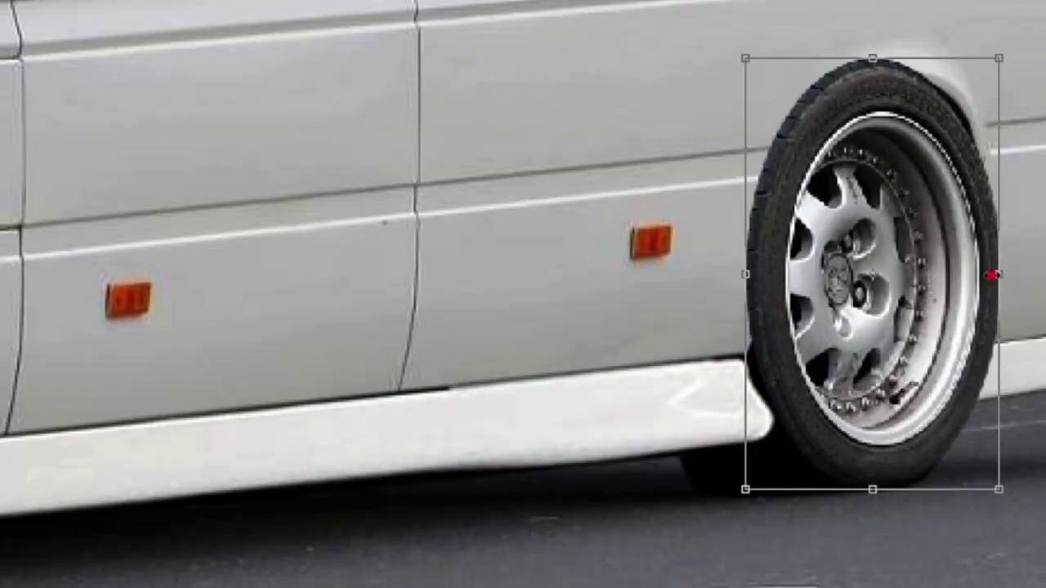
Scale the pasted alloy wheel down into the rear arch and confirm its placement.
mouse_move(916, 448)
mouse_down()
mouse_move(764, 280)
mouse_move(774, 275)
mouse_up()
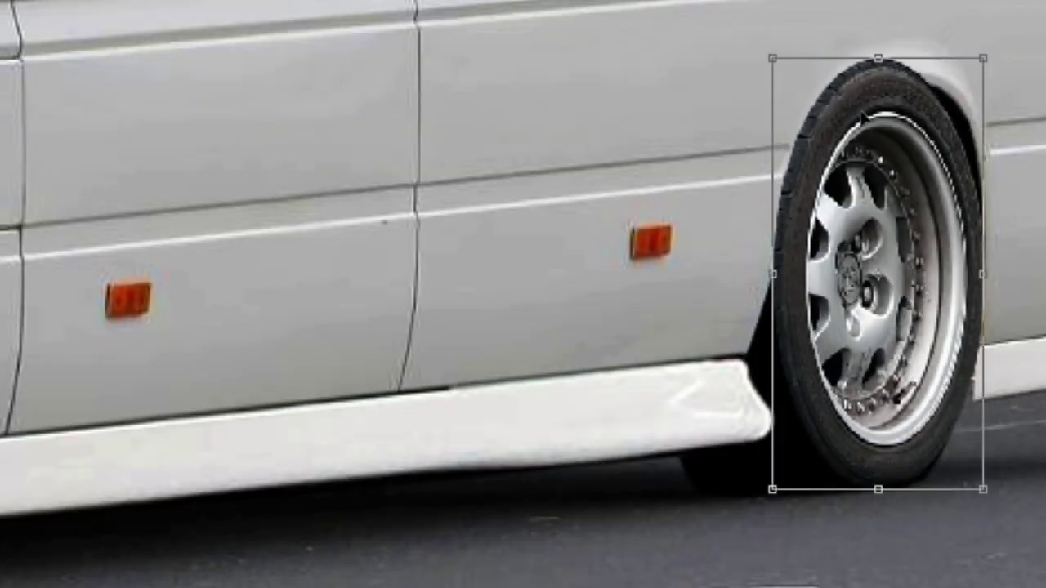
drag(875, 65, 876, 52)
key(Return)
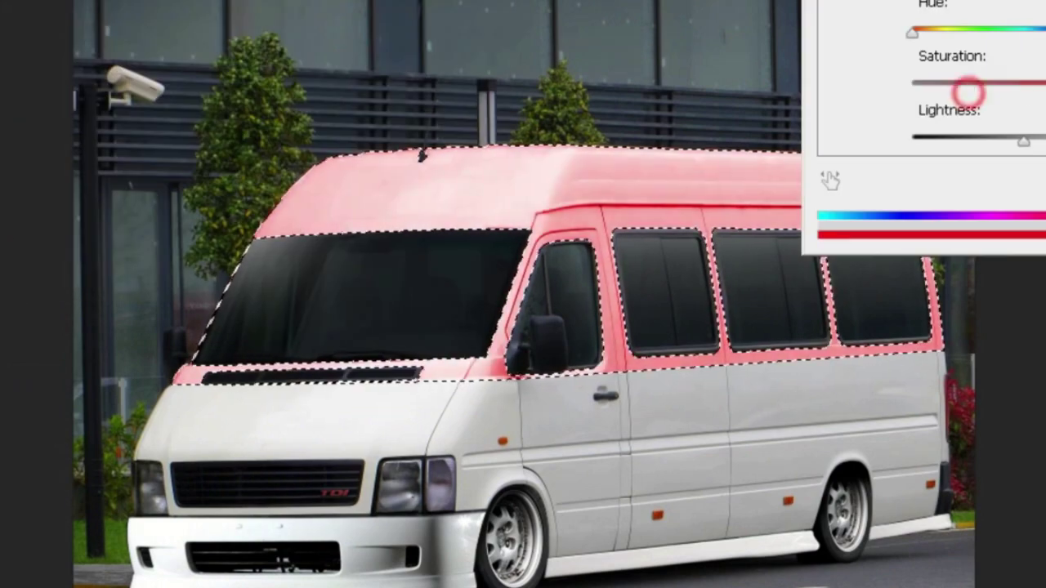
Colorize the selected upper body red with reduced lightness, then undo the change.
drag(964, 88, 1038, 85)
drag(999, 135, 980, 137)
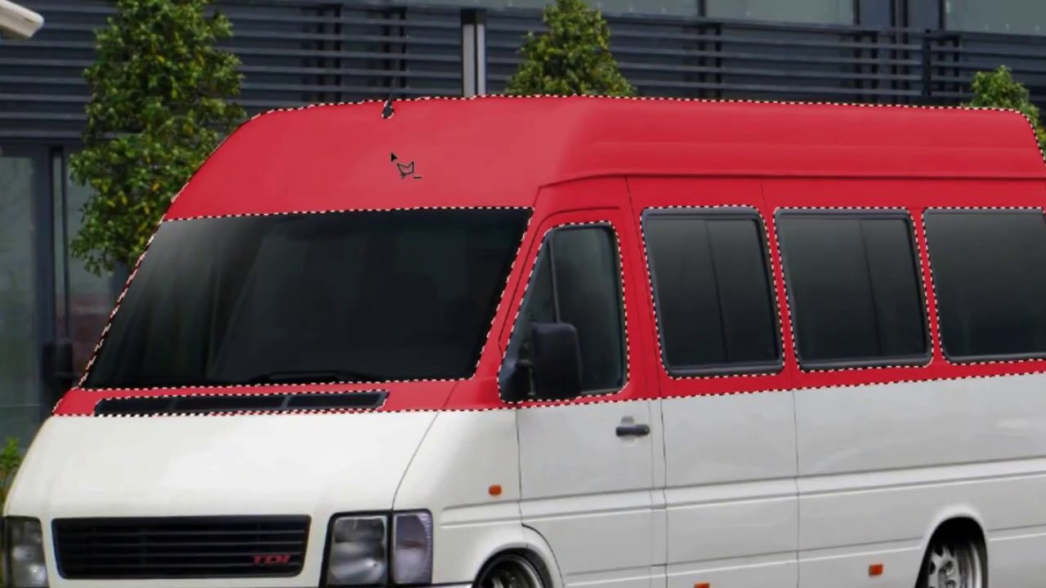
drag(39, 404, 490, 403)
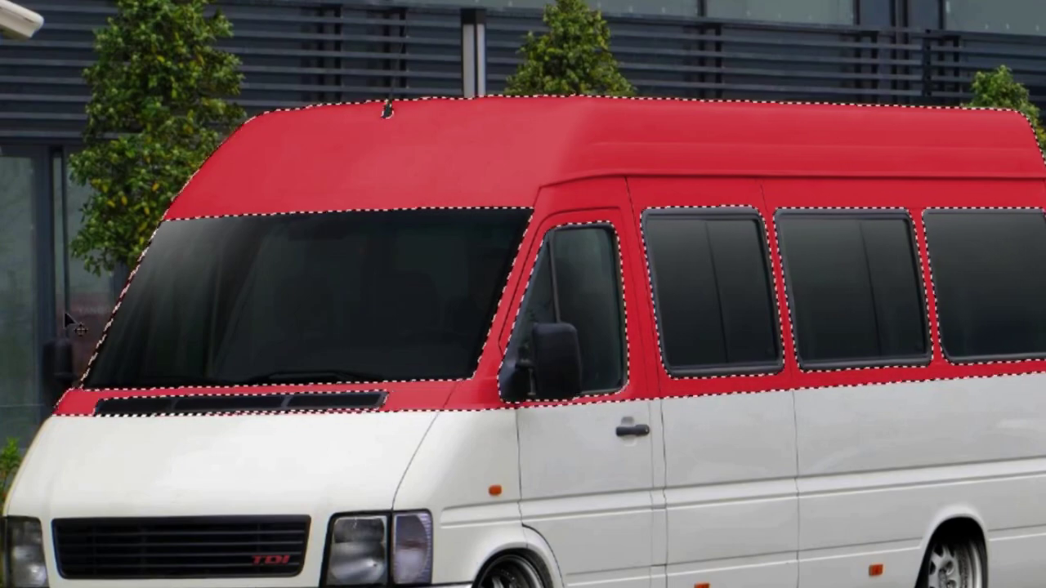
key(ctrl+z)
key(alt+i)
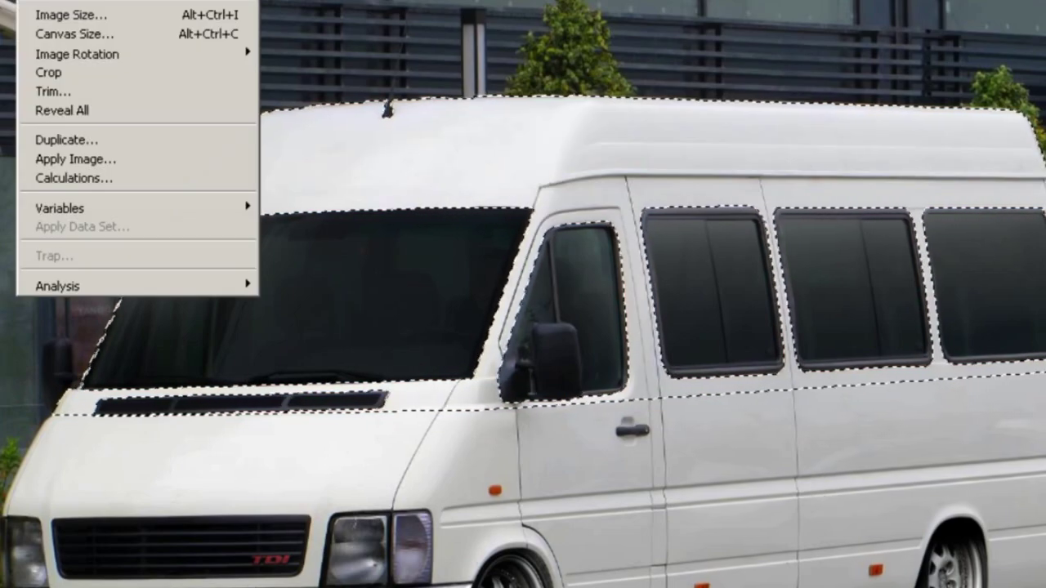